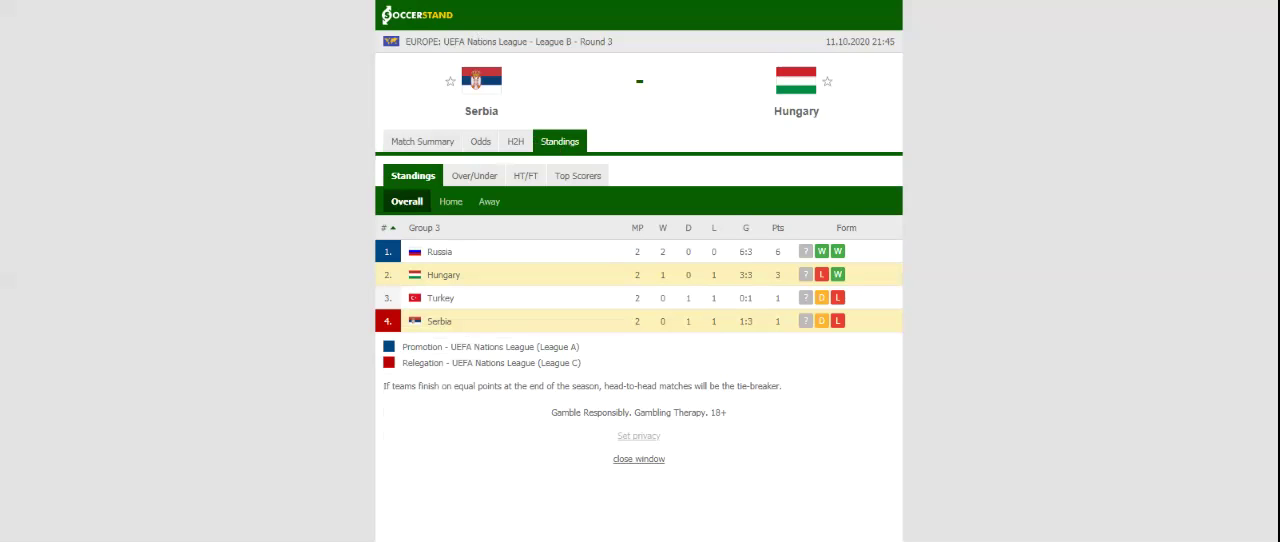
Switch the Serbia vs Hungary match page from Standings to the H2H results view.
left_click(516, 141)
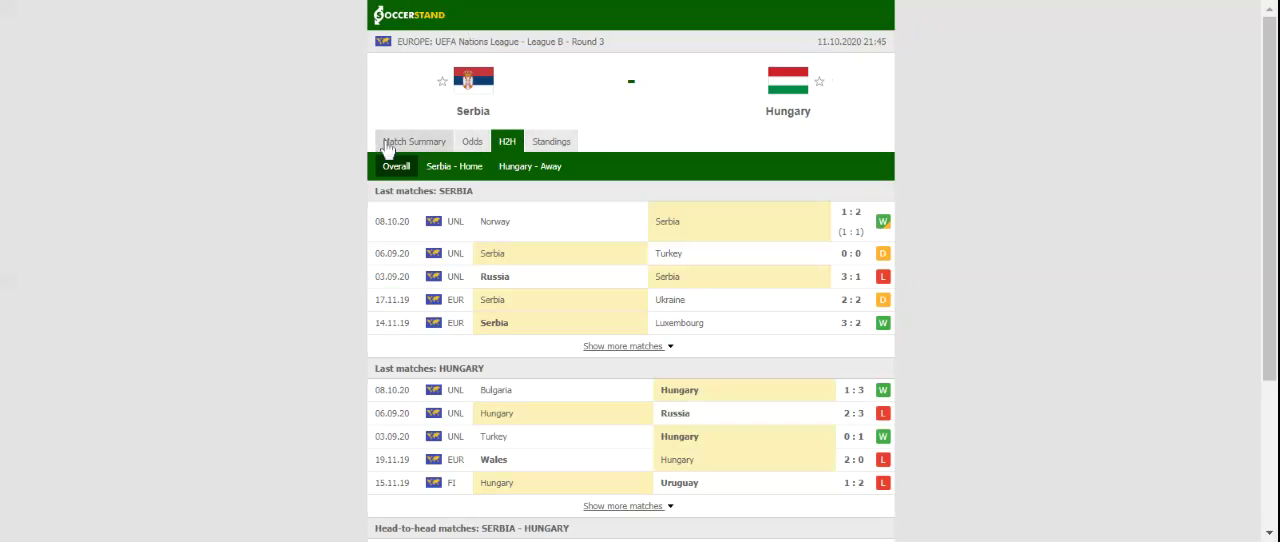
Switch the Serbia vs Hungary match page to the Odds tab to load 1X2 bookmaker odds.
left_click(472, 141)
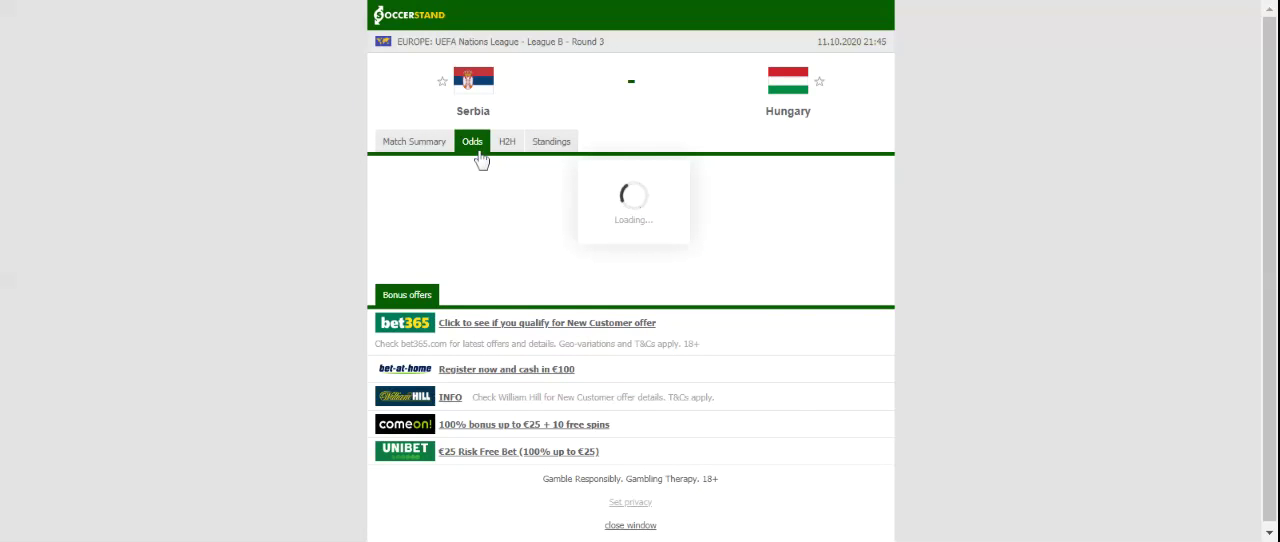